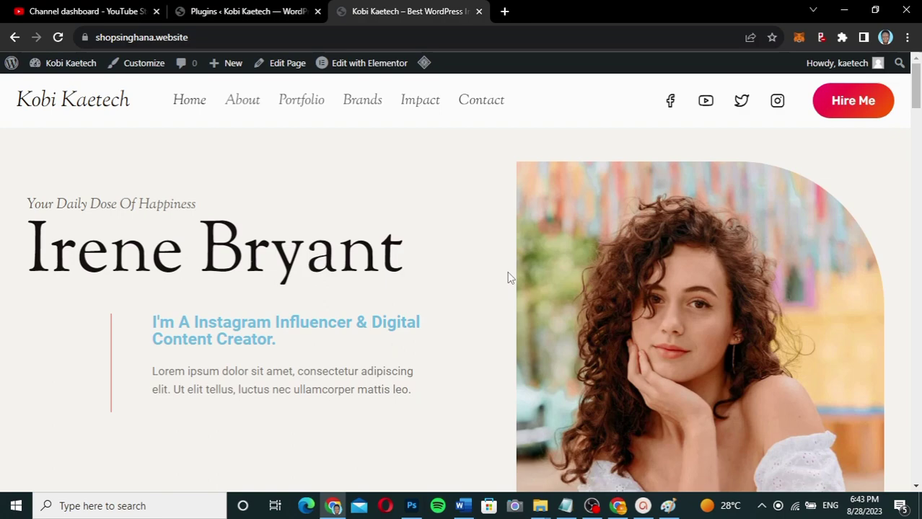
scroll(507, 271, "down", 15)
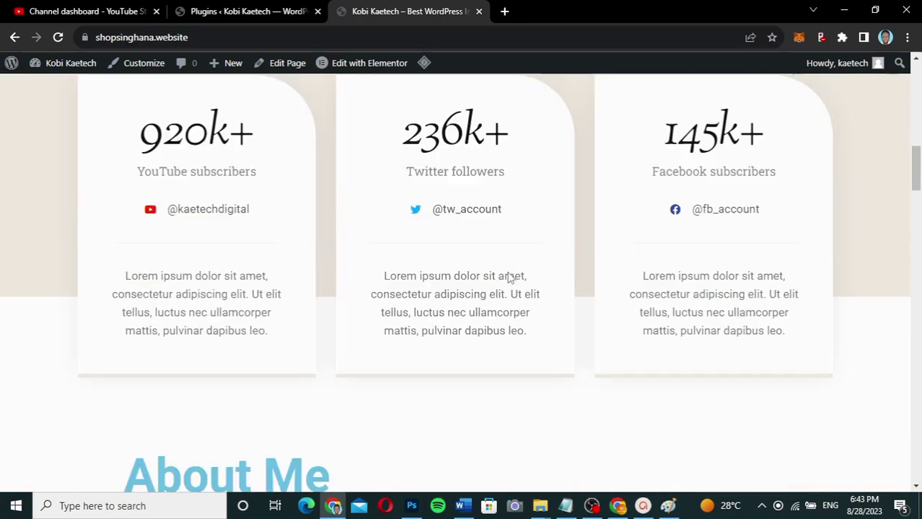
scroll(508, 276, "up", 15)
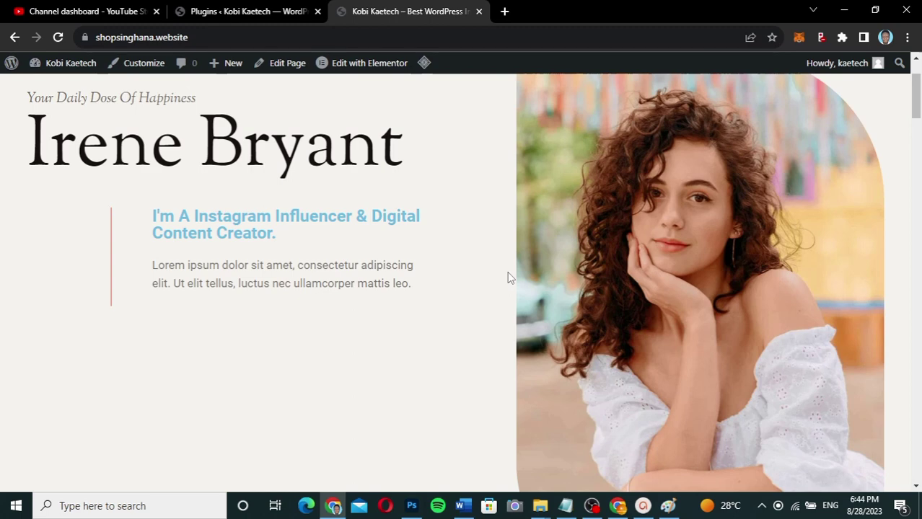
type("https://shopsinghana.website/")
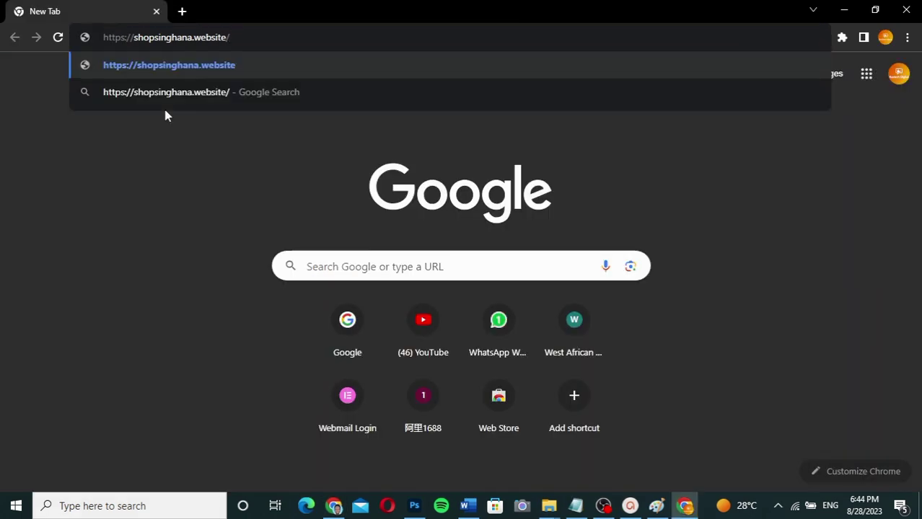
key("Return")
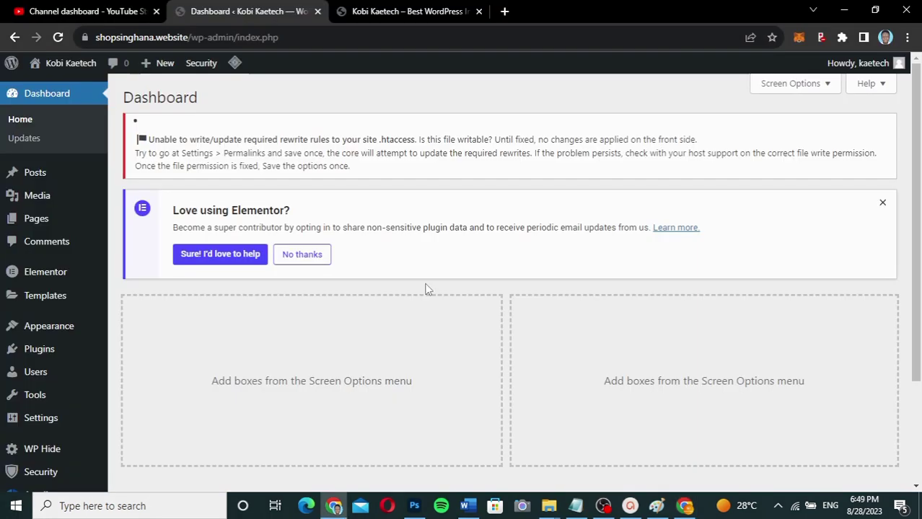
Step: Search the WordPress plugin directory for "preloader" and look through the available plugins
mouse_move(40, 350)
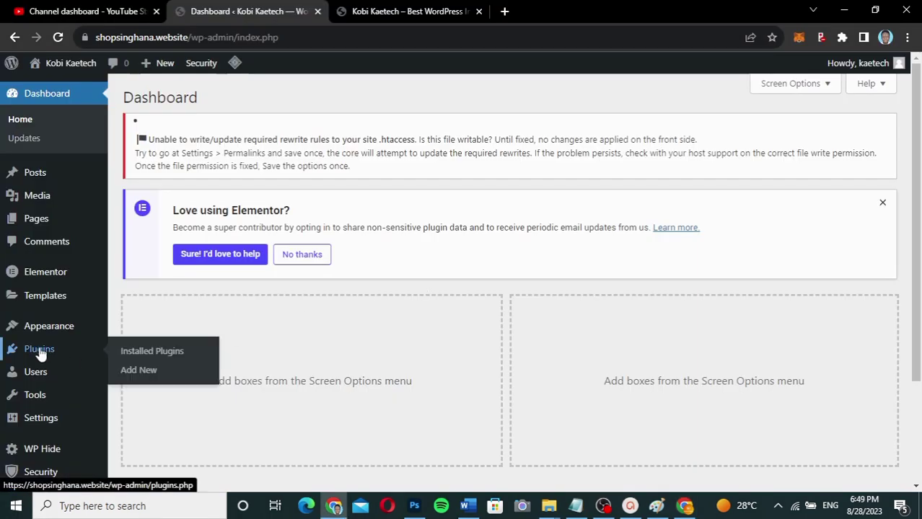
left_click(145, 371)
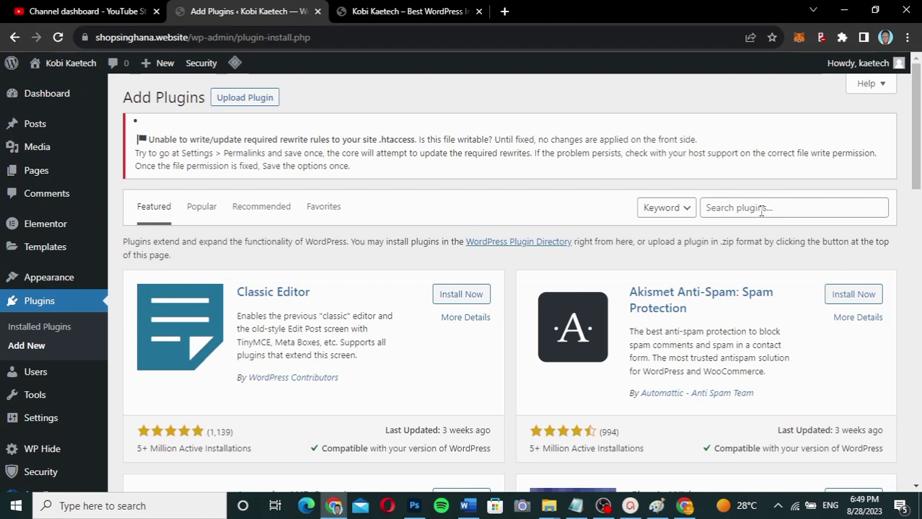
left_click(760, 209)
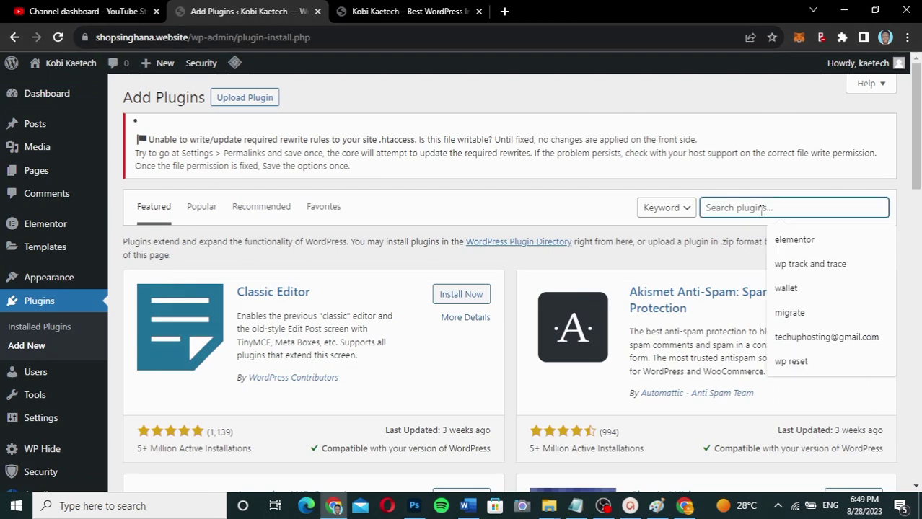
type("preloader")
scroll(498, 393, "down", 3)
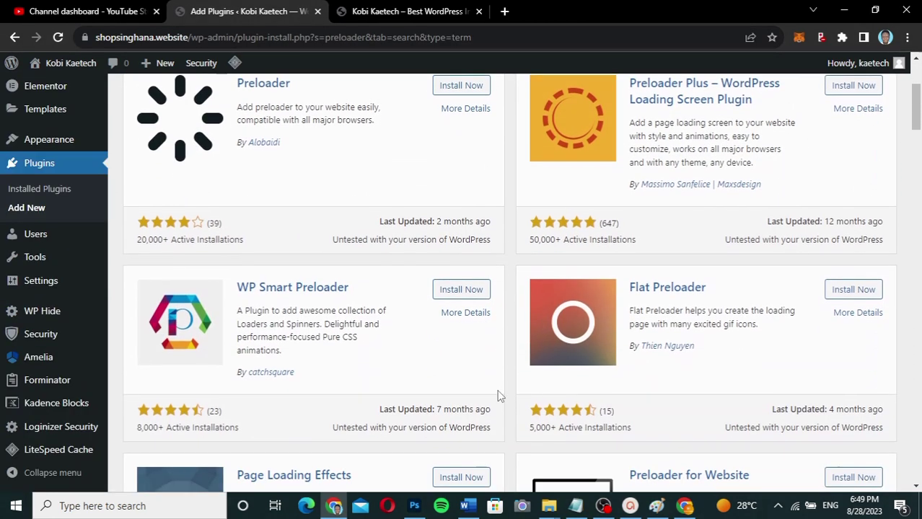
scroll(498, 395, "down", 2)
scroll(498, 395, "up", 5)
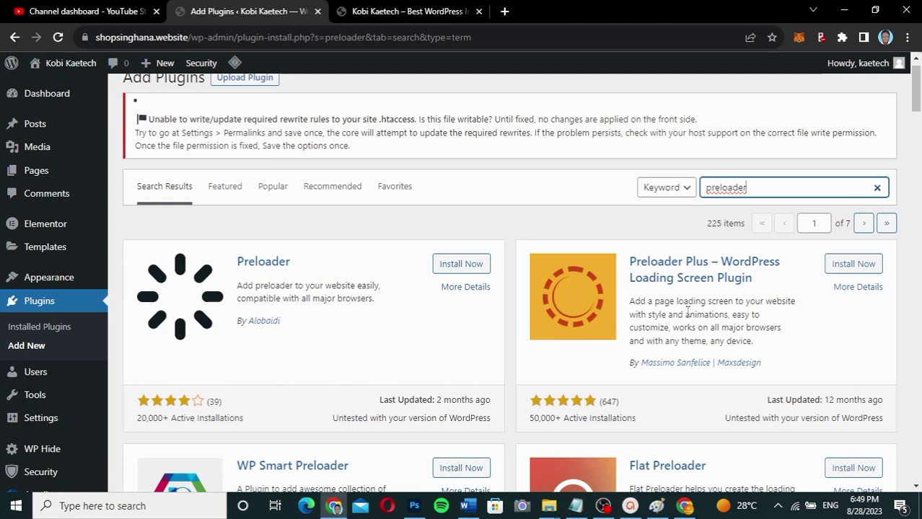
Step: Install and activate the Preloader Plus – WordPress Loading Screen Plugin
left_click(853, 267)
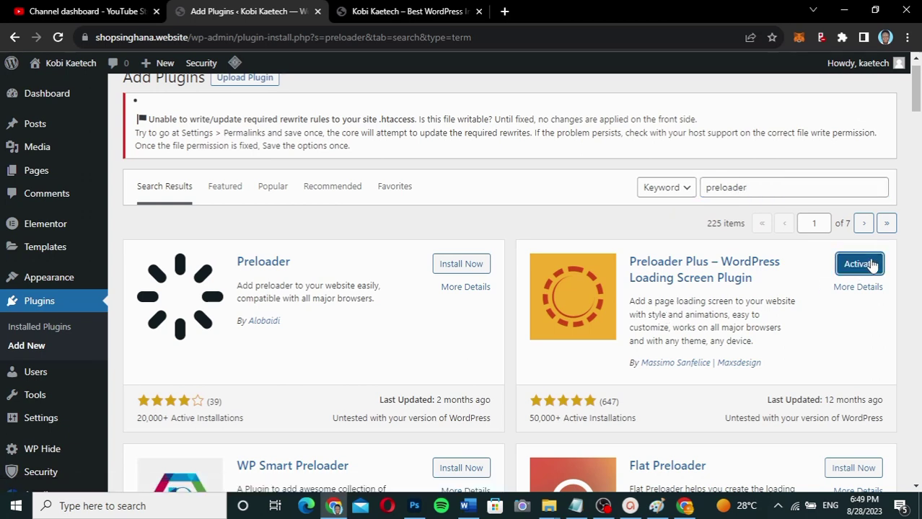
left_click(858, 264)
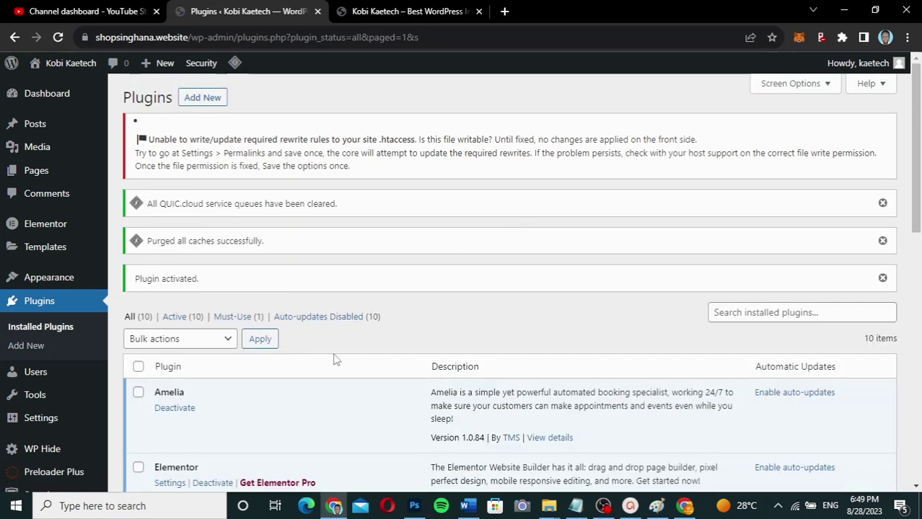
scroll(334, 358, "down", 3)
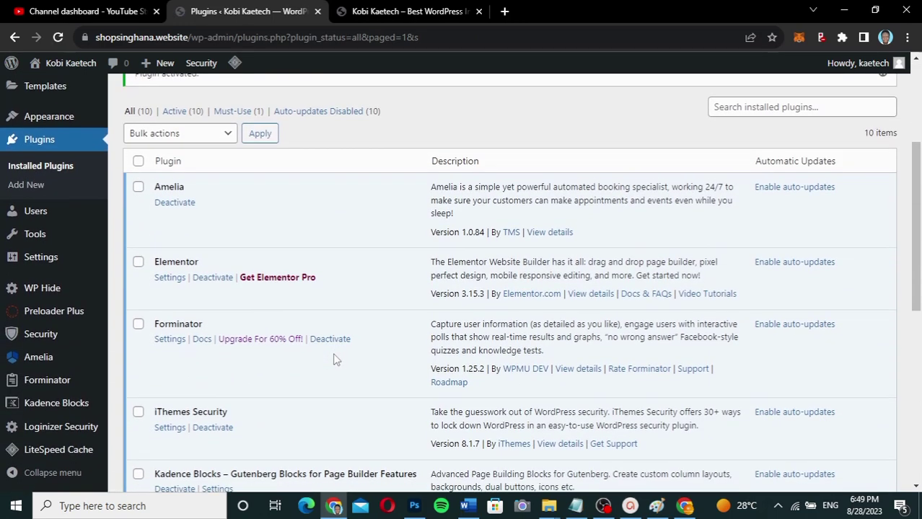
scroll(334, 358, "down", 2)
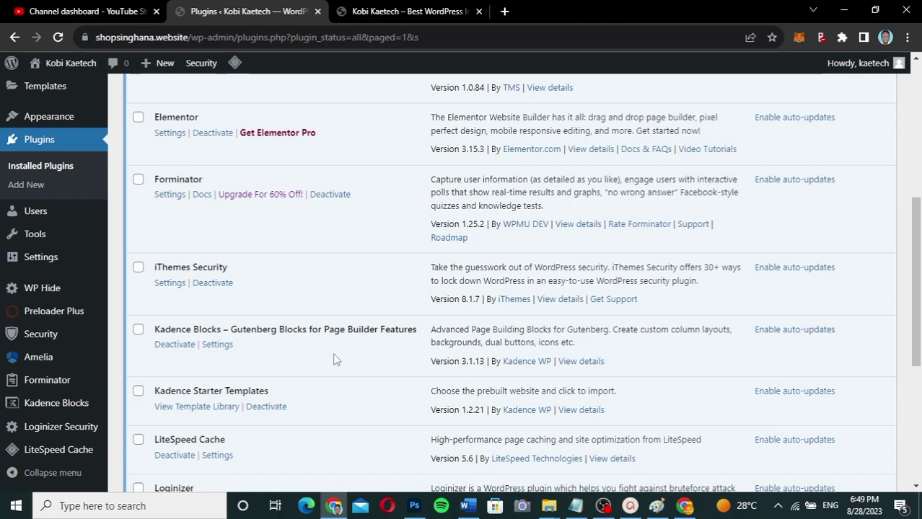
scroll(333, 358, "up", 3)
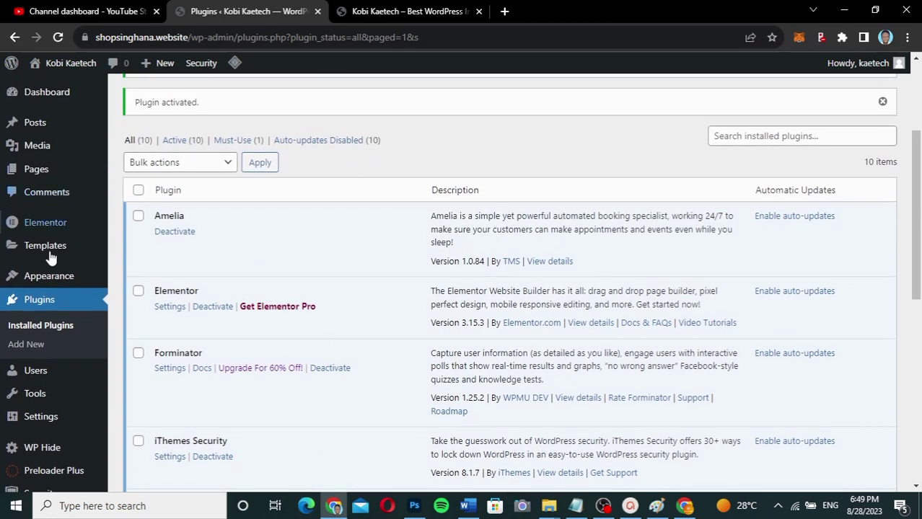
Step: Open the Preloader Plus general settings in the theme customizer and review the preloader element and color options
mouse_move(46, 282)
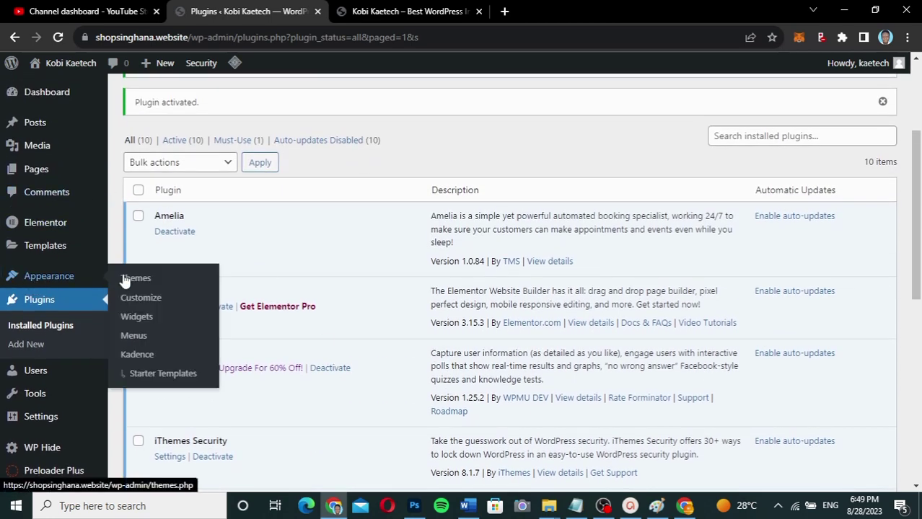
left_click(147, 303)
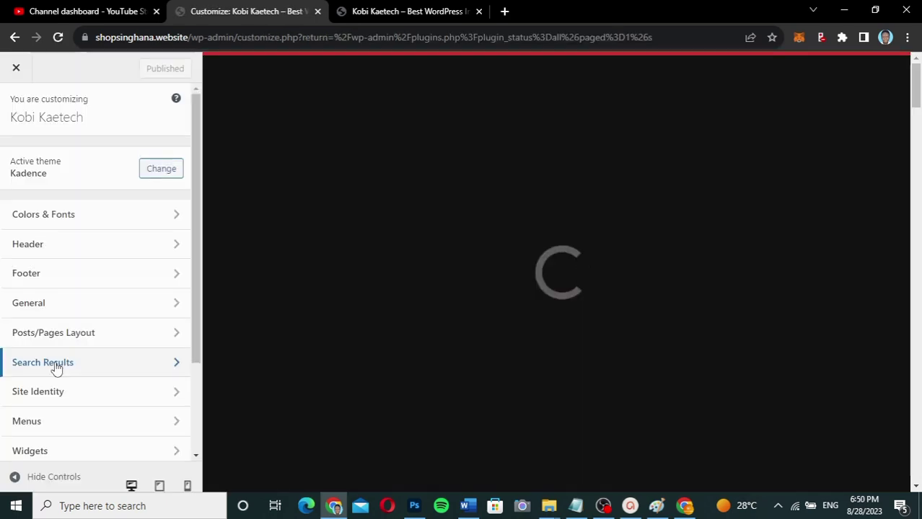
scroll(56, 368, "down", 2)
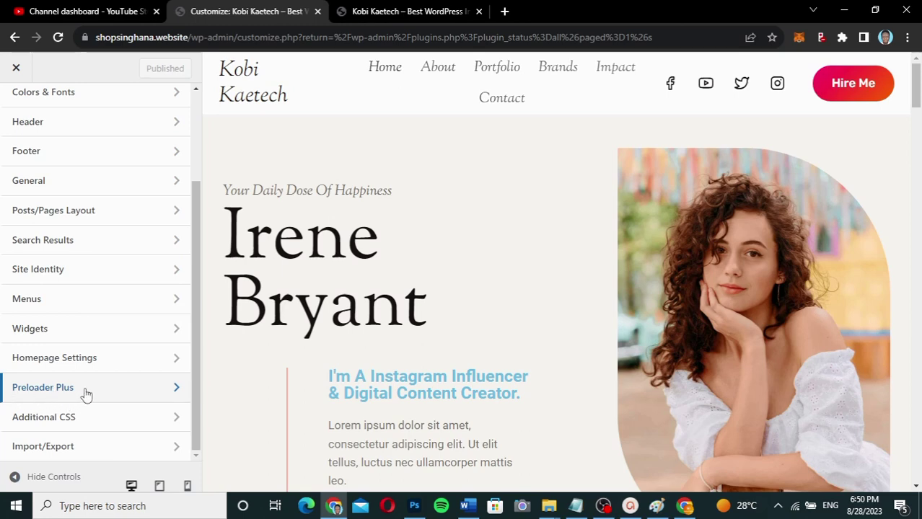
left_click(122, 400)
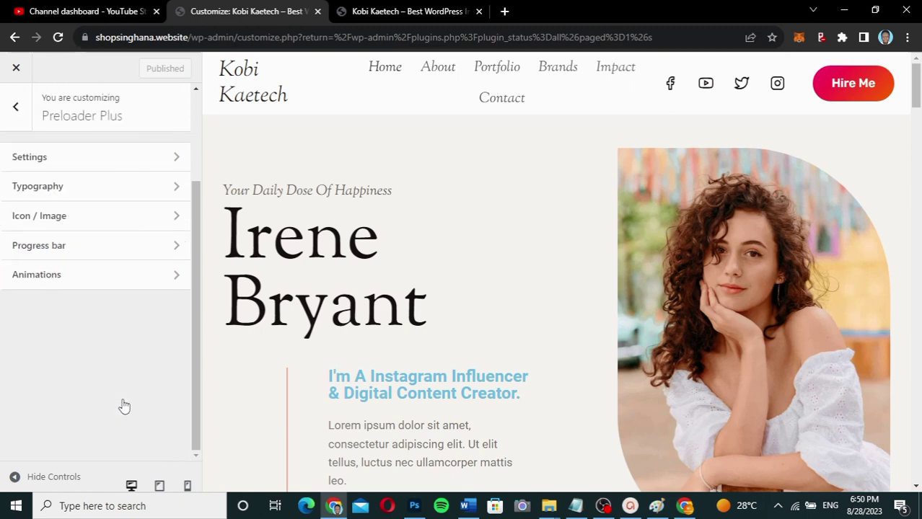
left_click(96, 167)
scroll(95, 276, "down", 3)
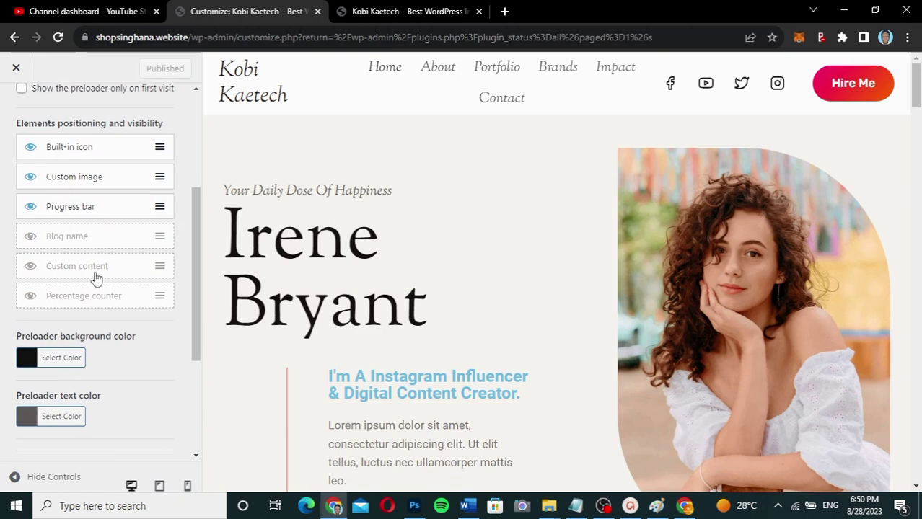
scroll(96, 276, "up", 1)
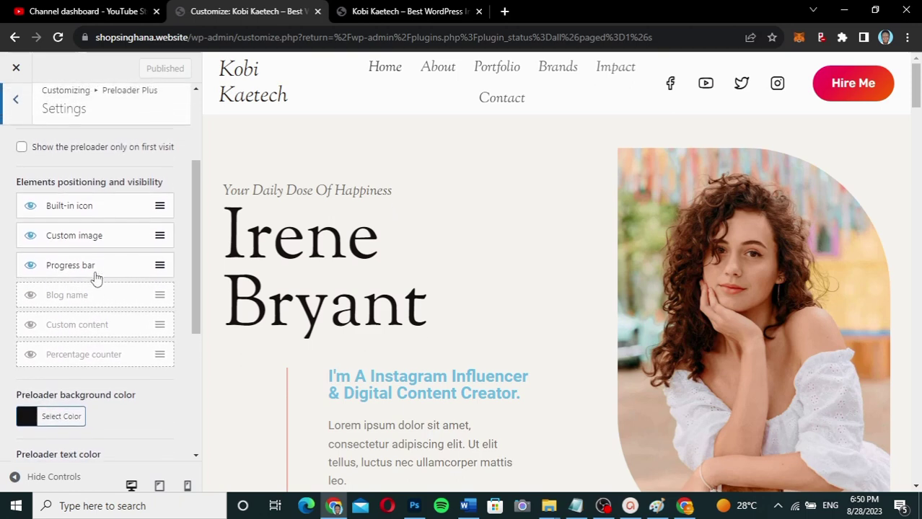
scroll(96, 278, "up", 1)
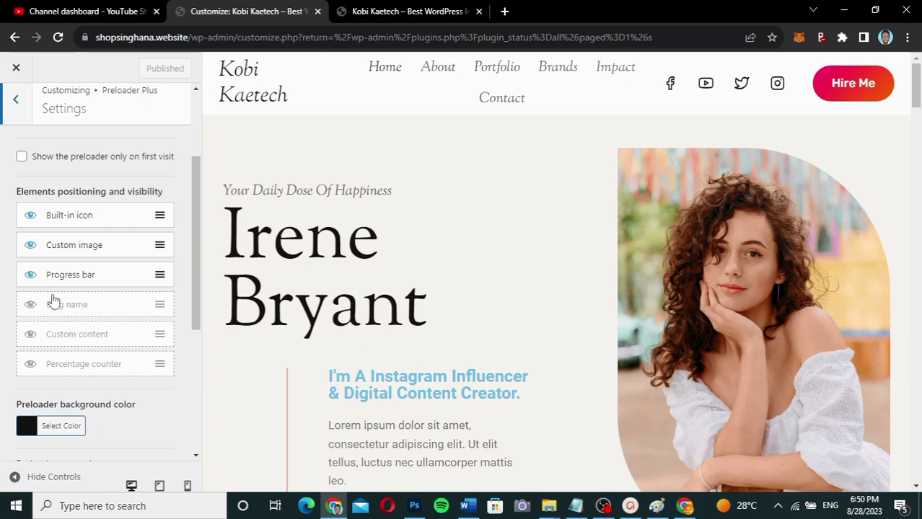
Step: Hide the preloader's custom image element and show it again
left_click(31, 247)
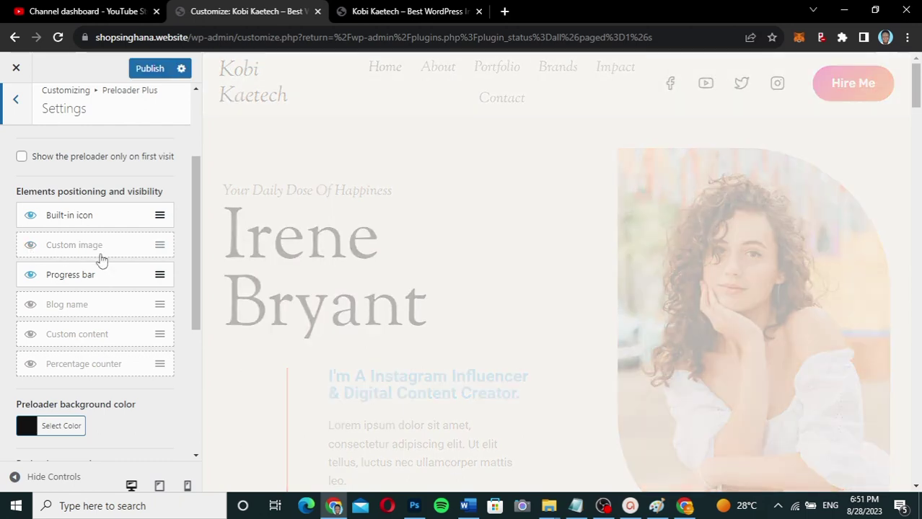
left_click(30, 247)
scroll(85, 283, "down", 3)
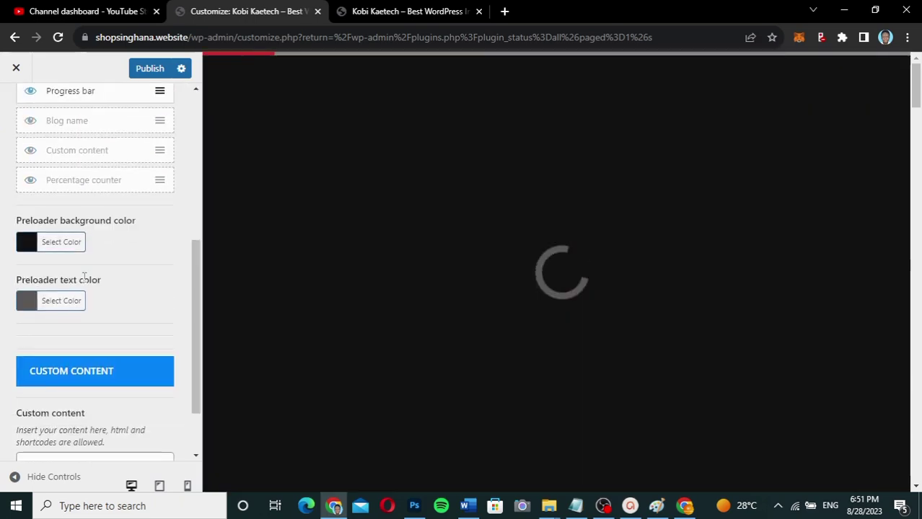
scroll(85, 282, "up", 4)
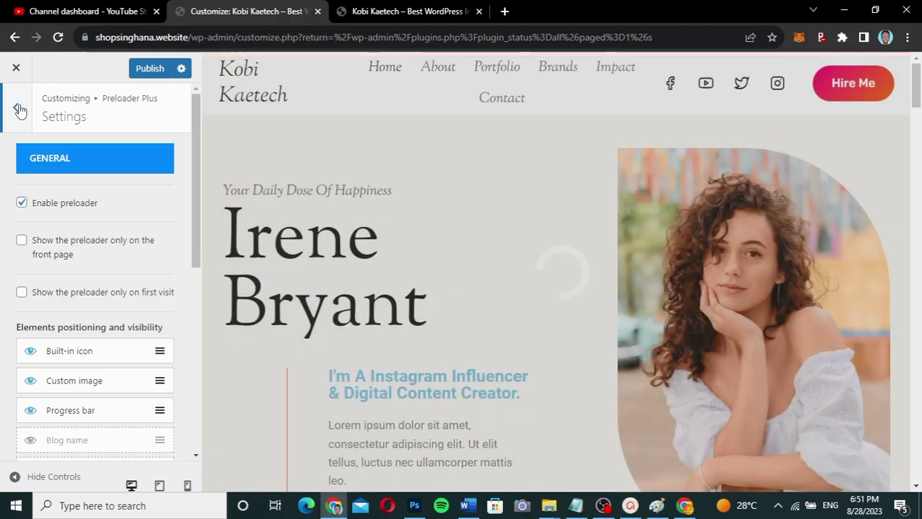
Step: Open the Icon / Image settings of Preloader Plus at the built-in icon choices
left_click(18, 109)
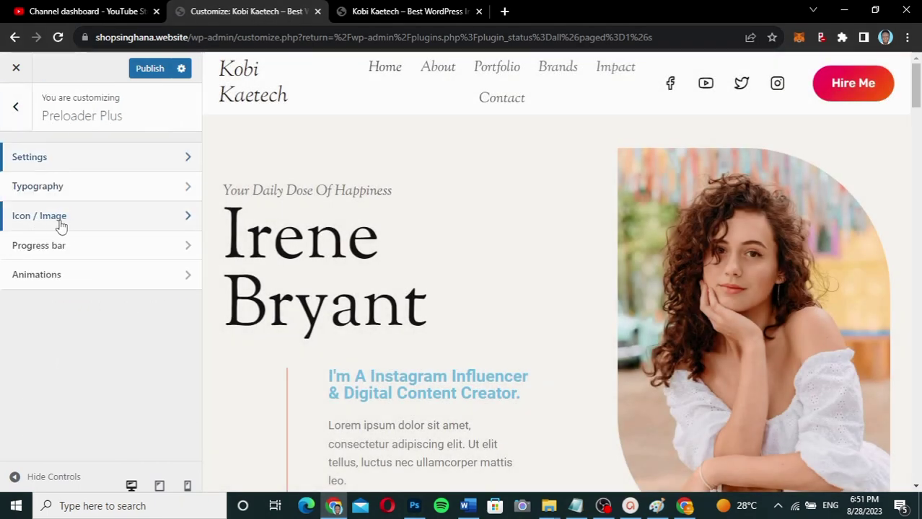
left_click(64, 224)
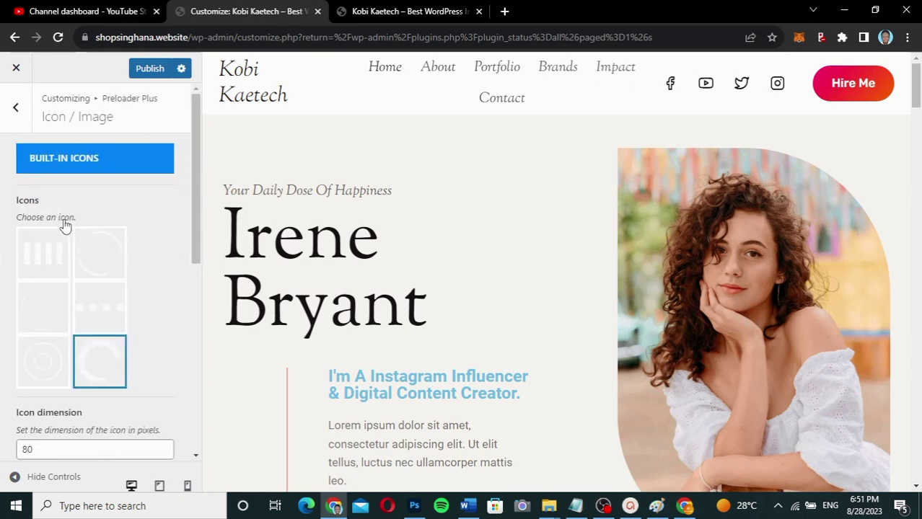
scroll(163, 336, "down", 2)
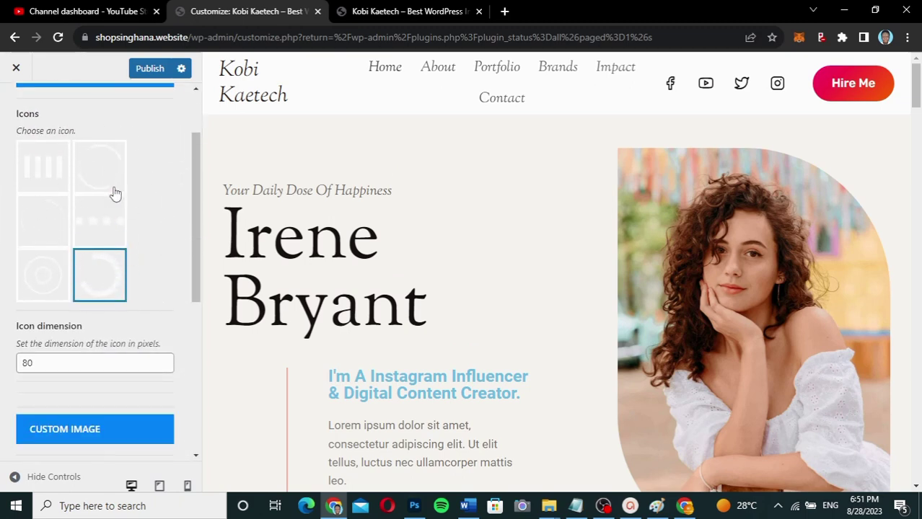
Step: Try the vertical-bars and thin-ring built-in icons and reselect the thick-ring icon
left_click(45, 173)
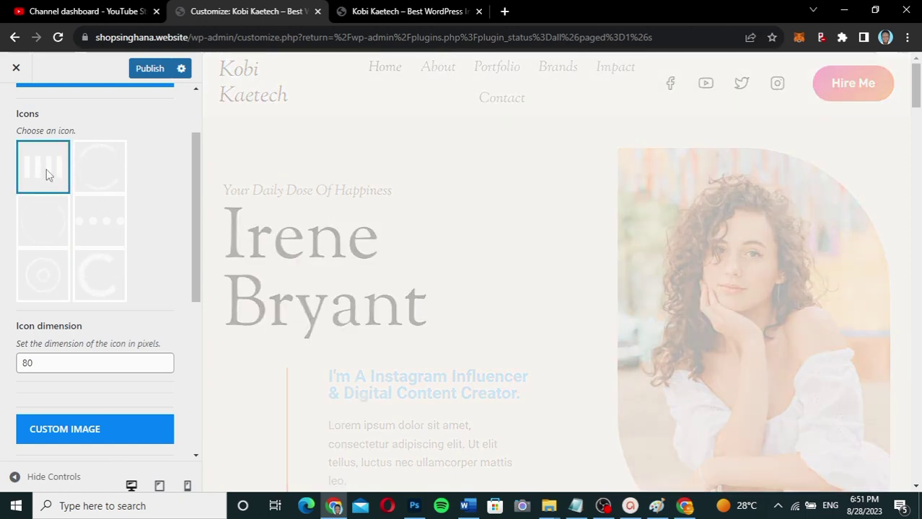
left_click(94, 177)
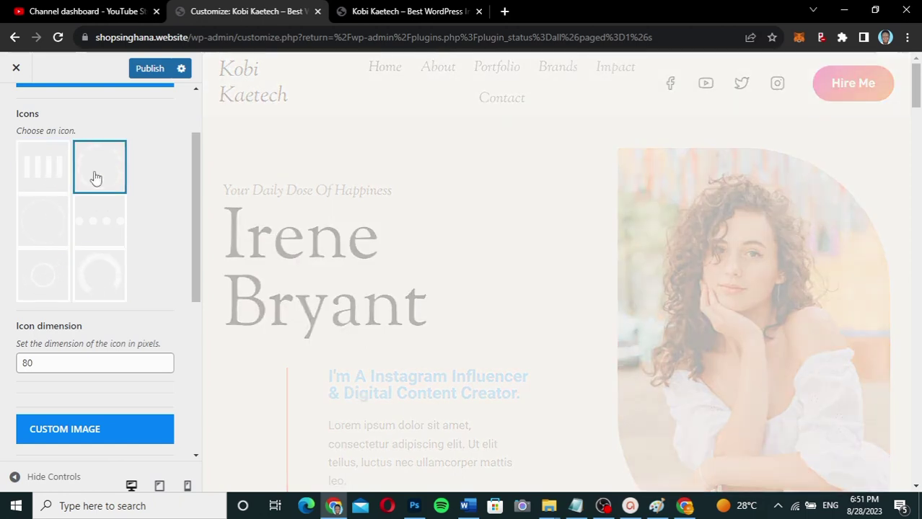
left_click(104, 276)
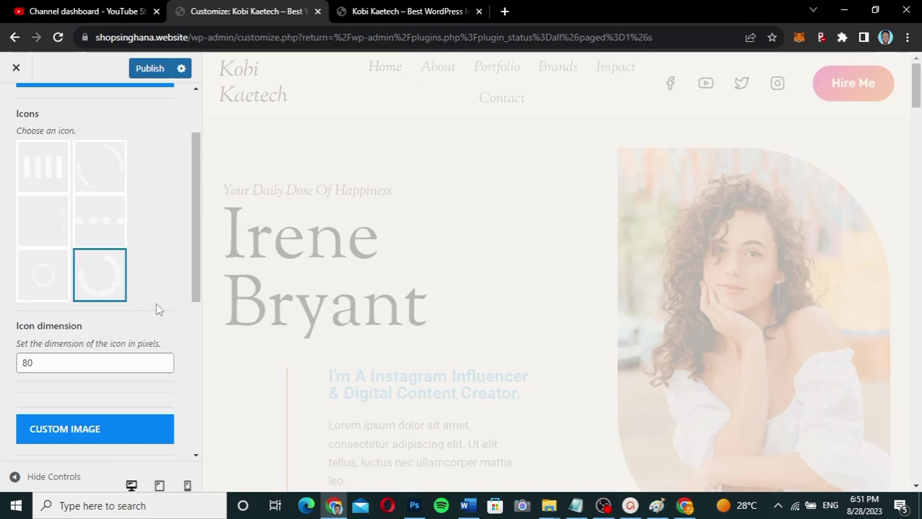
Step: Set signature.png from the media library as the preloader's custom image
scroll(156, 308, "down", 4)
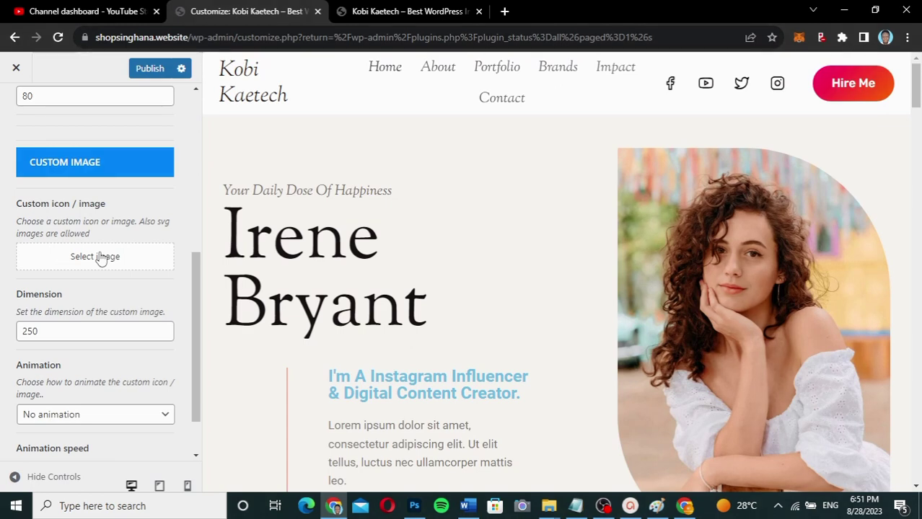
left_click(101, 257)
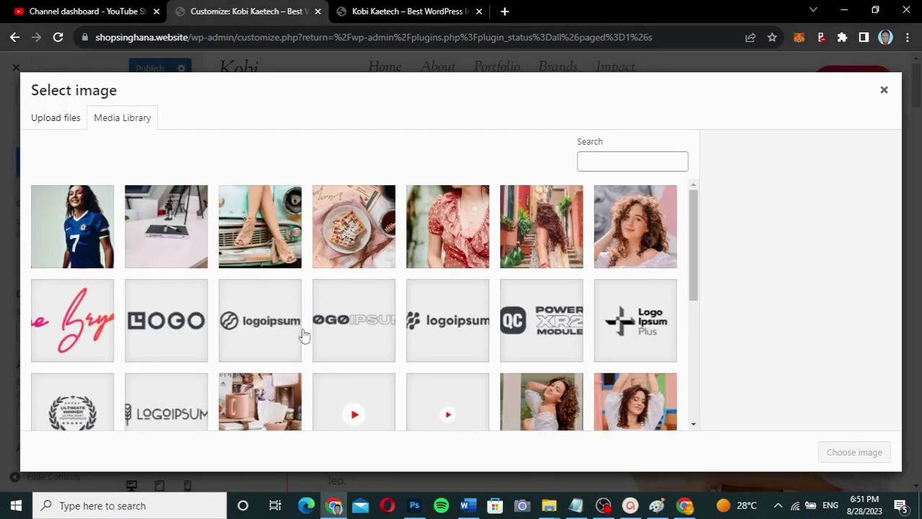
left_click(90, 321)
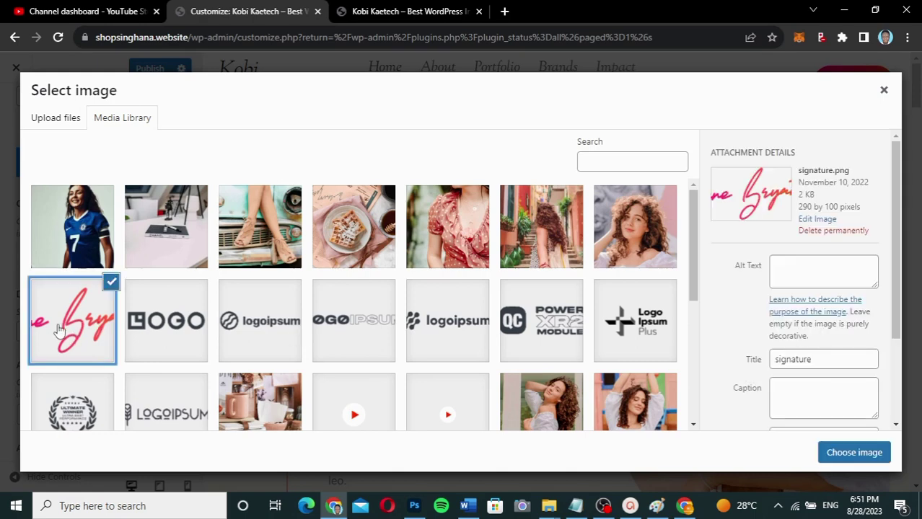
left_click(858, 453)
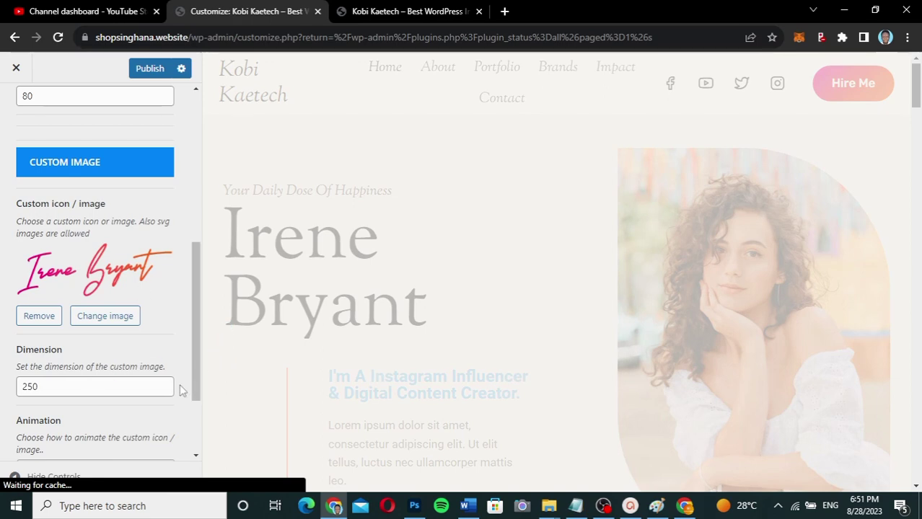
scroll(115, 419, "down", 2)
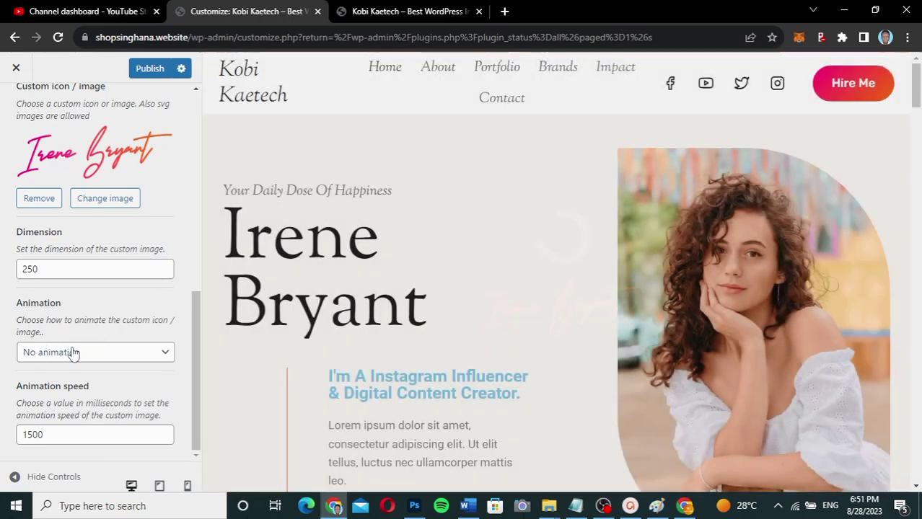
Step: Set the animation of the preloader's custom image to Fade
left_click(73, 352)
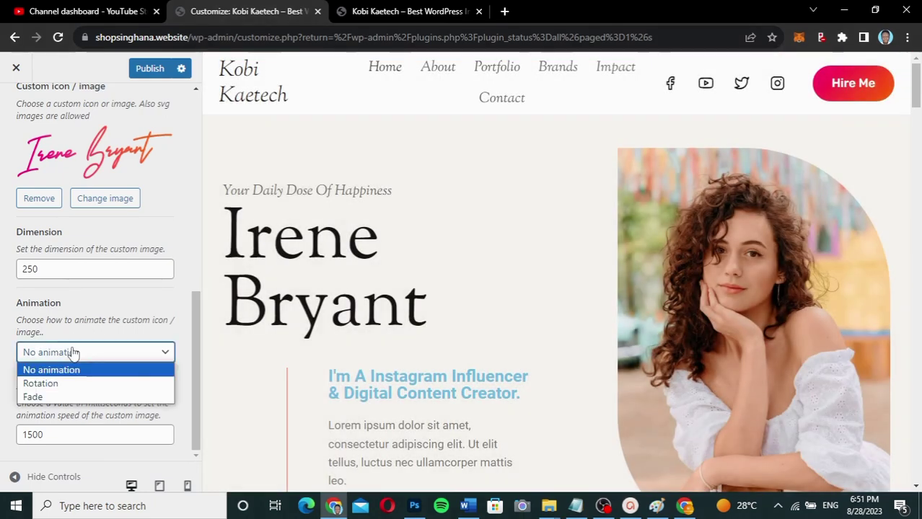
left_click(49, 398)
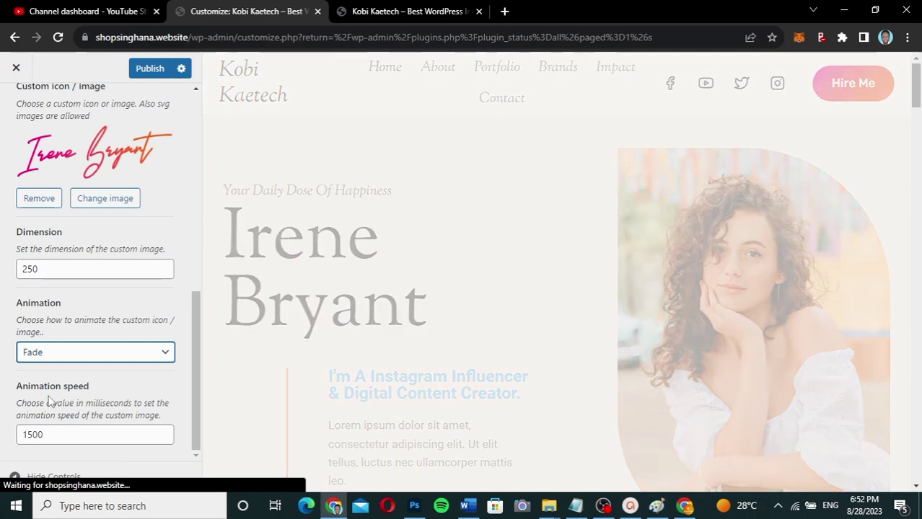
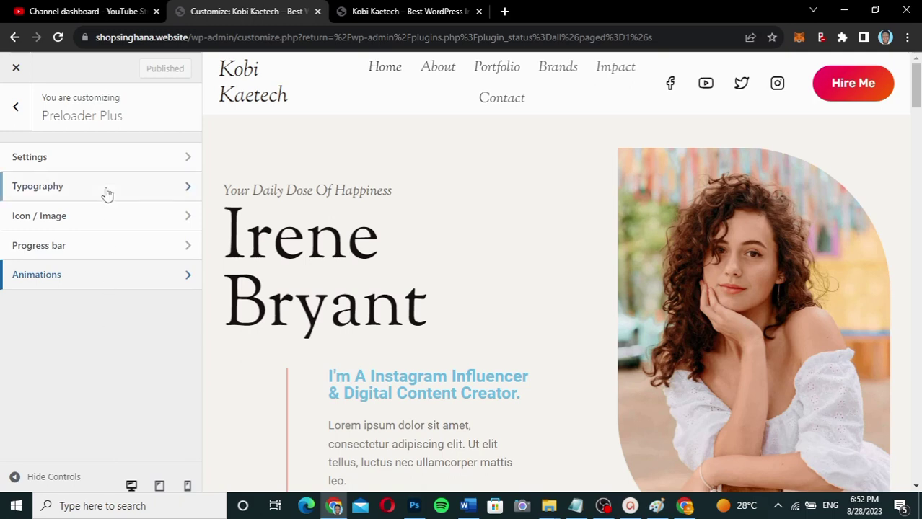
Step: Review the general settings of Preloader Plus, including the color picker for the preloader background
left_click(117, 161)
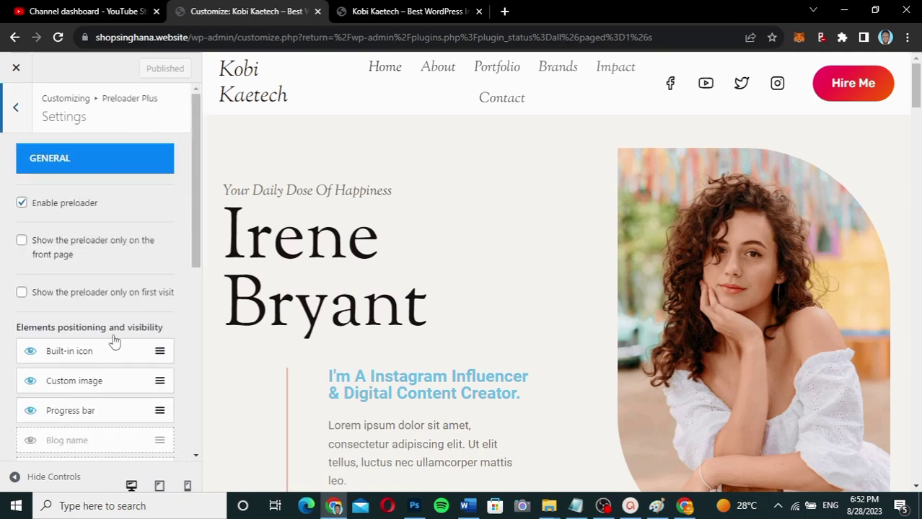
scroll(113, 340, "down", 4)
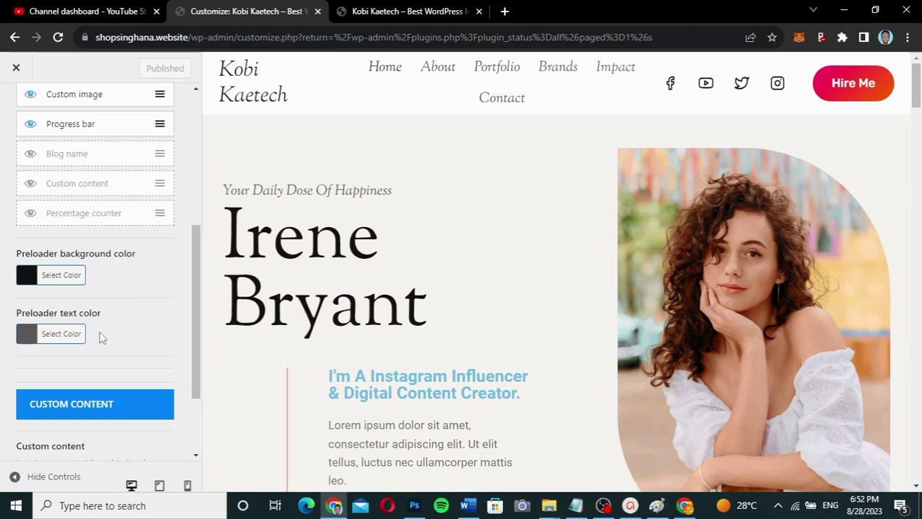
left_click(27, 276)
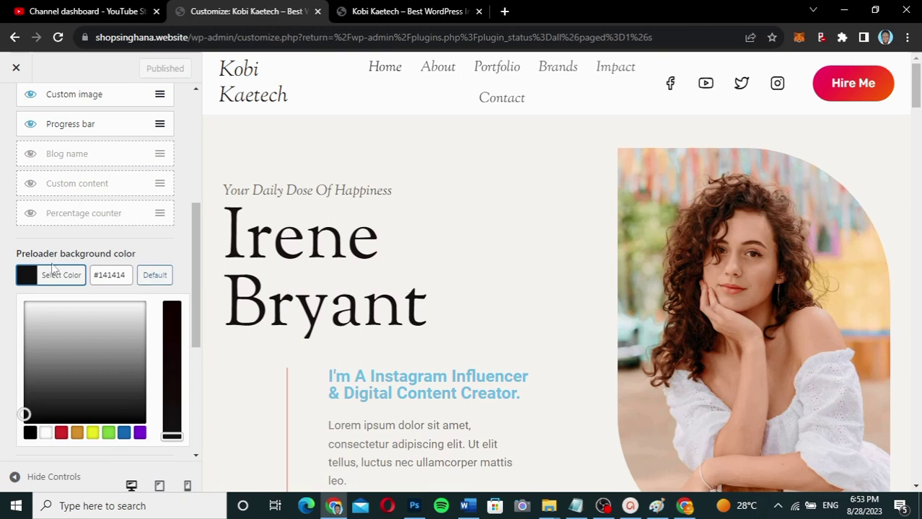
left_click(179, 252)
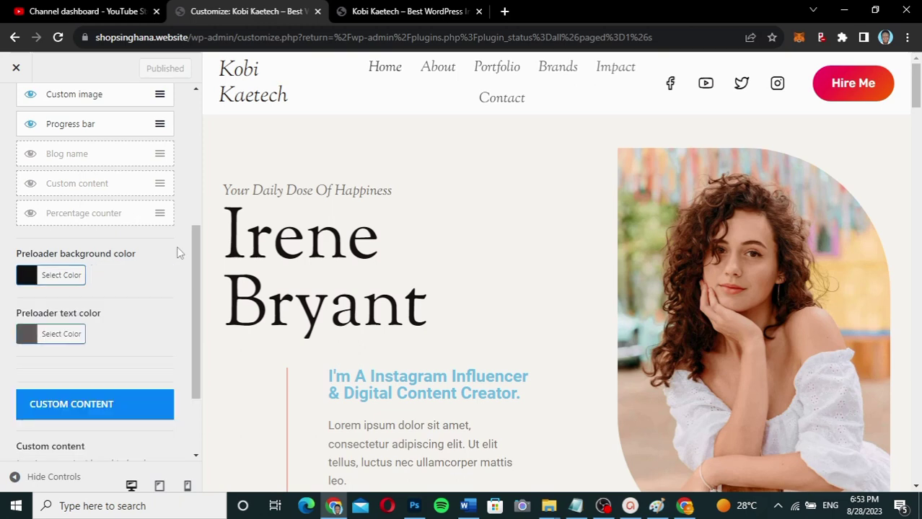
scroll(145, 339, "up", 4)
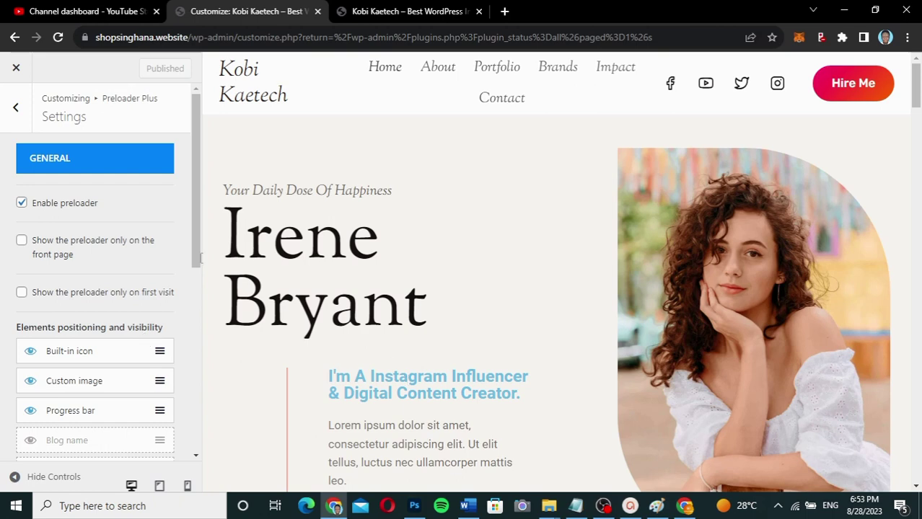
Step: Close the Customizer and reopen it from the WordPress dashboard
left_click(18, 82)
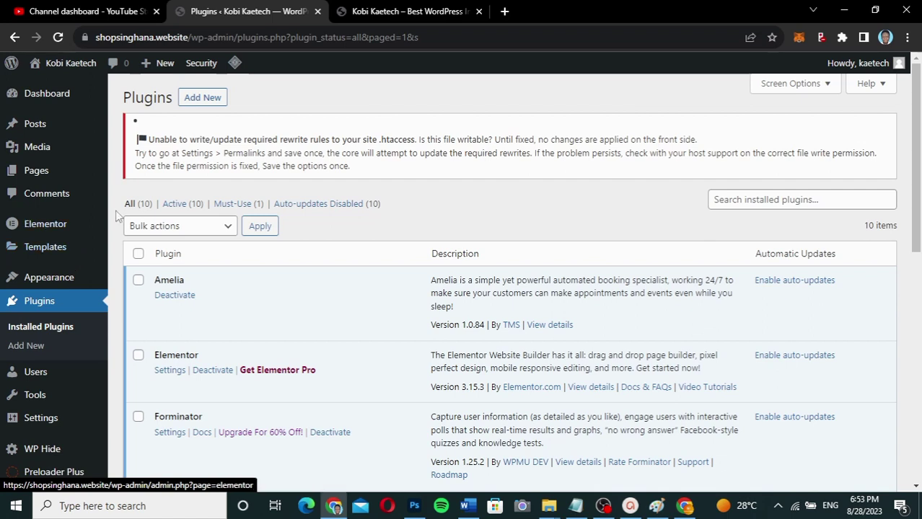
mouse_move(52, 278)
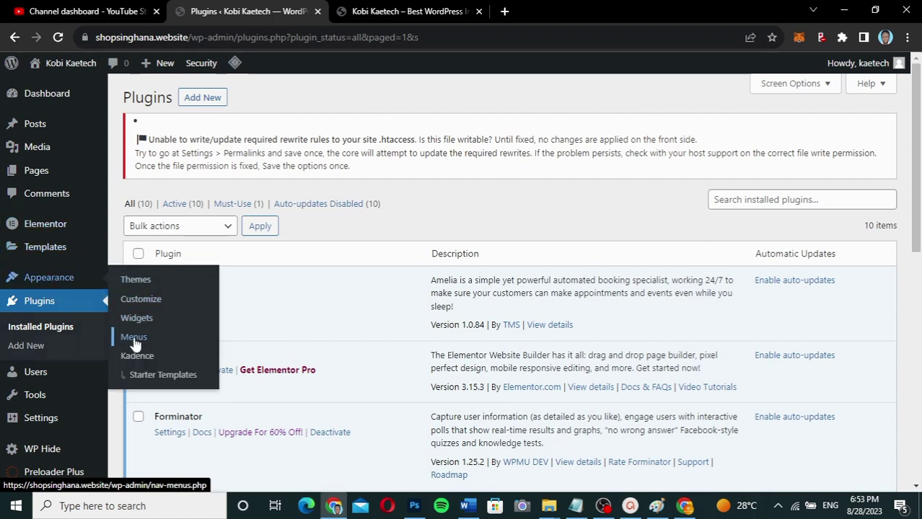
left_click(198, 280)
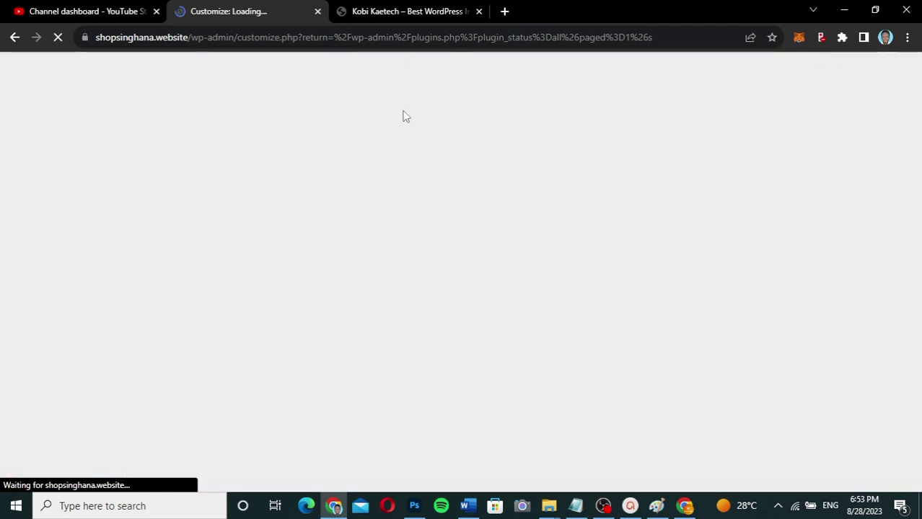
Step: Reload the live homepage of the site to check how the preloader plays
left_click(417, 11)
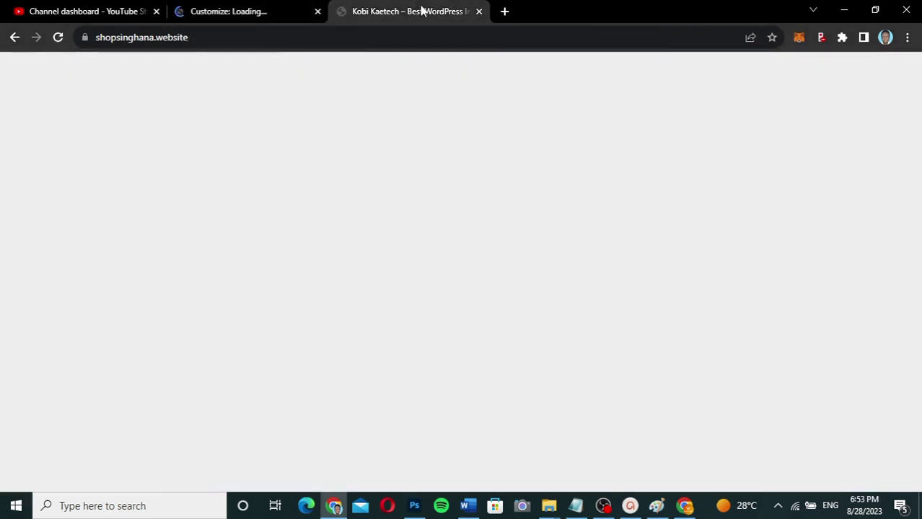
left_click(57, 37)
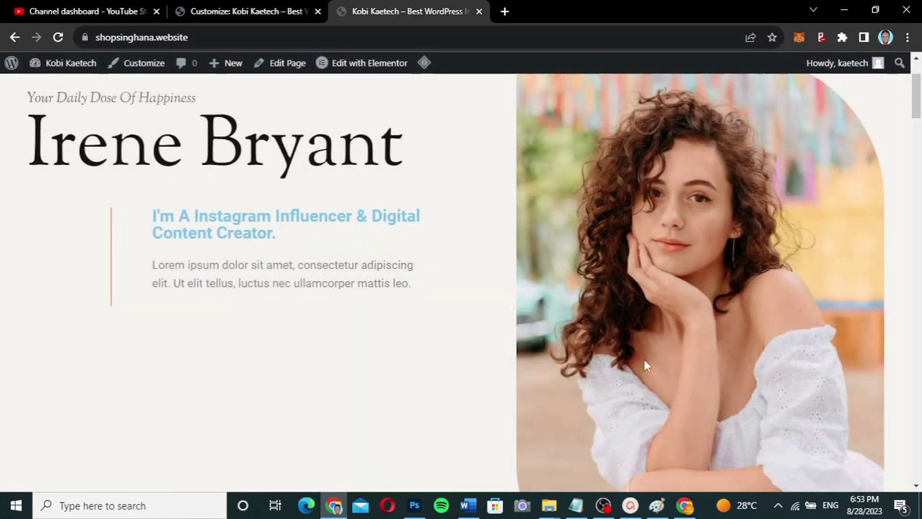
Step: In the Customizer's Preloader Plus general settings, restrict the preloader to the front page only and publish the change
left_click(251, 11)
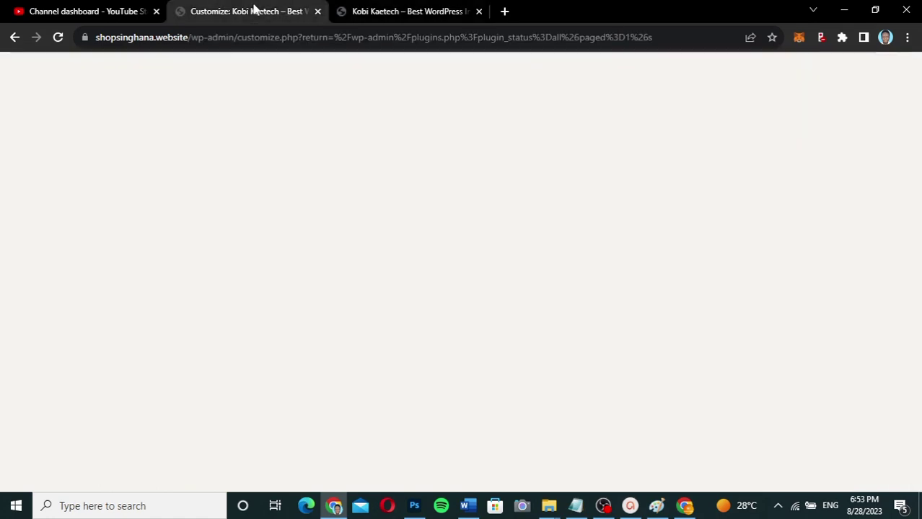
scroll(73, 412, "down", 3)
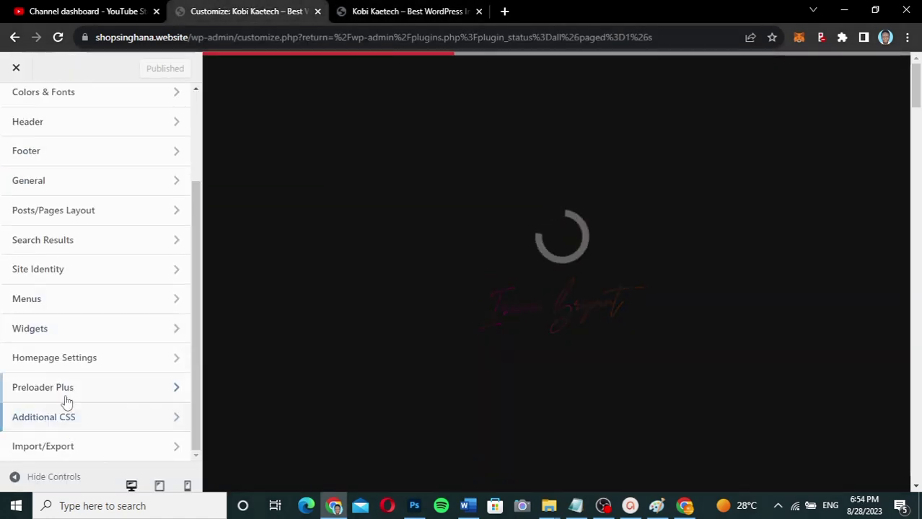
left_click(79, 389)
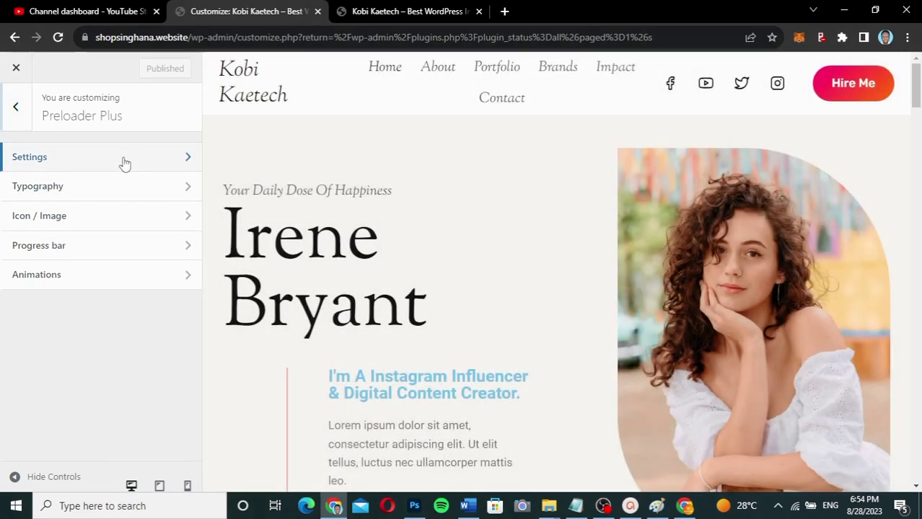
left_click(125, 164)
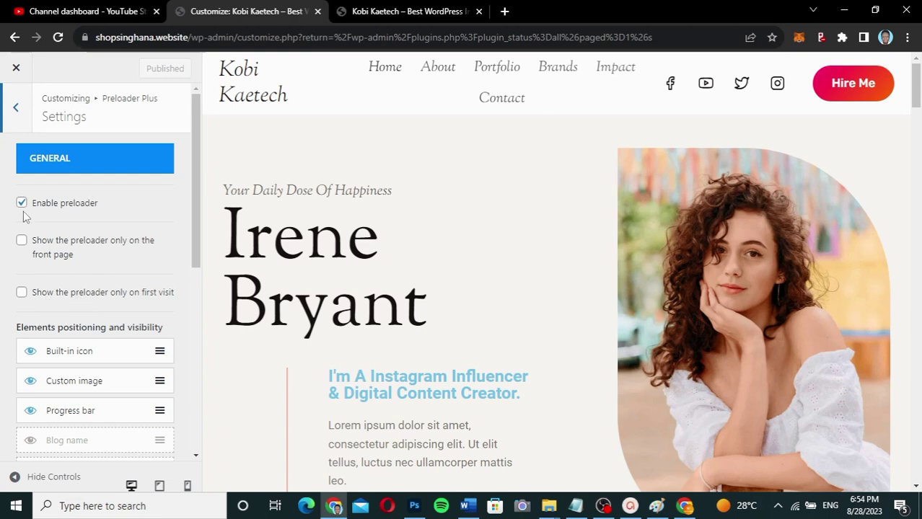
left_click(21, 242)
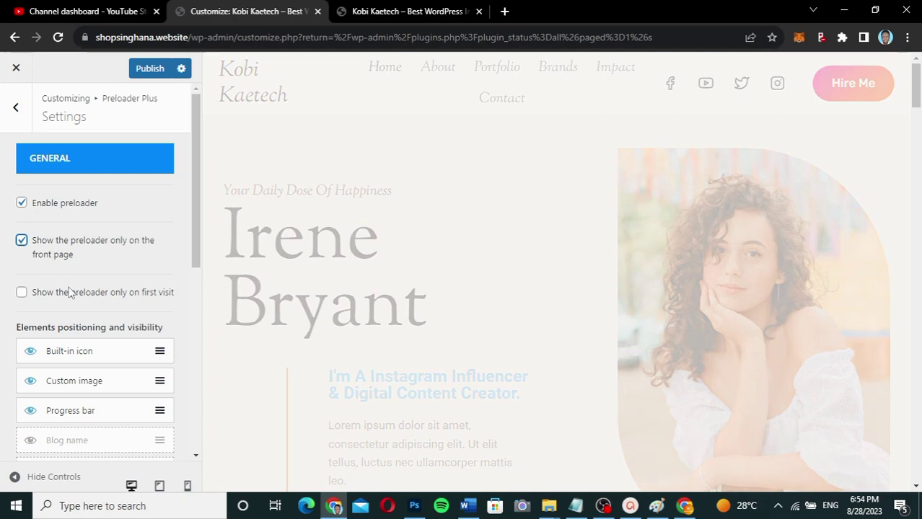
left_click(154, 69)
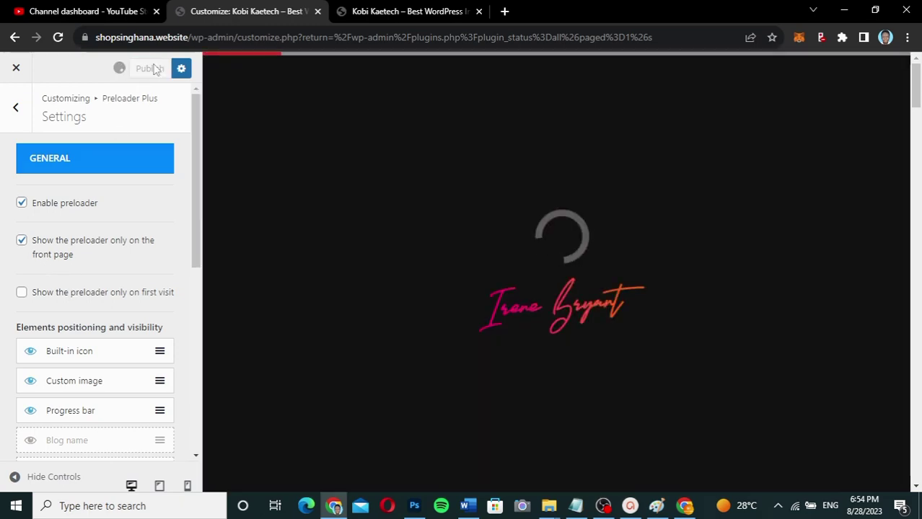